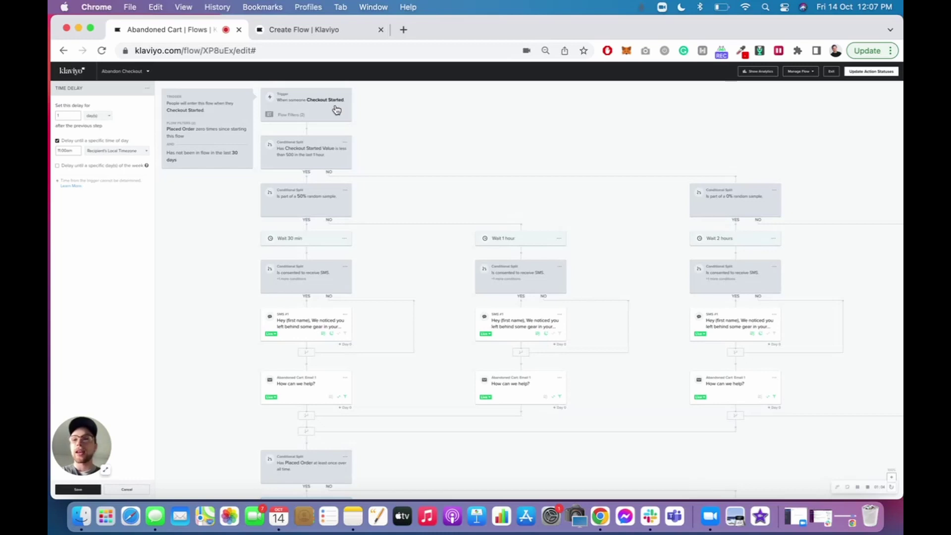
Open the Checkout Started trigger's setup in the Abandon Checkout flow
{"action": "left_click", "coordinate": [336, 110]}
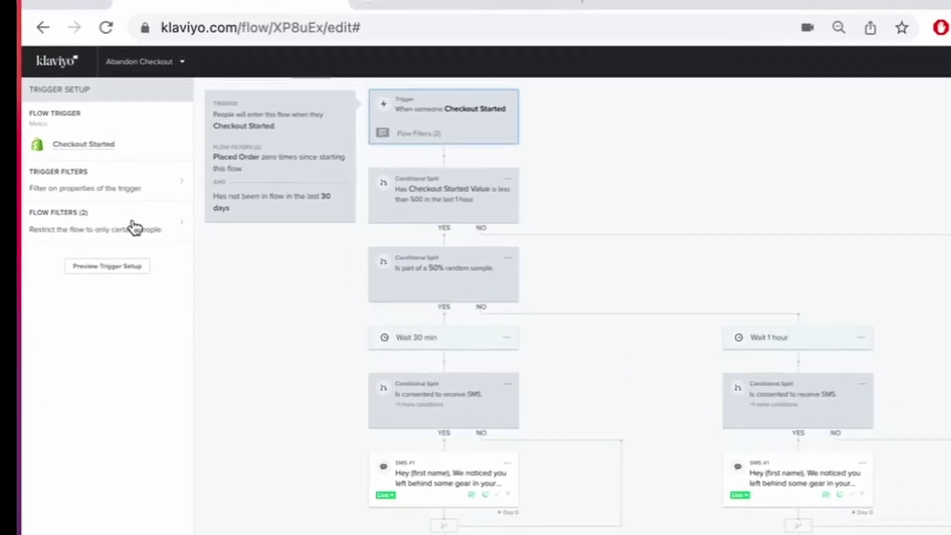
Open the flow filters to review the zero-Placed-Order and 30-day conditions
{"action": "left_click", "coordinate": [119, 171]}
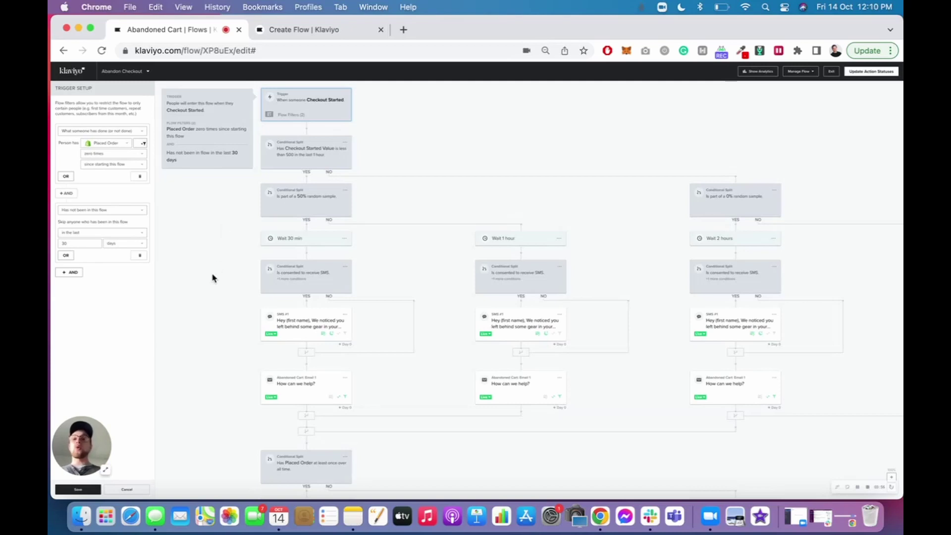
View the first abandoned cart email, then 'We've saved your cart for you!' and its analytics
{"action": "scroll", "coordinate": [237, 310], "scroll_direction": "down", "scroll_amount": 1}
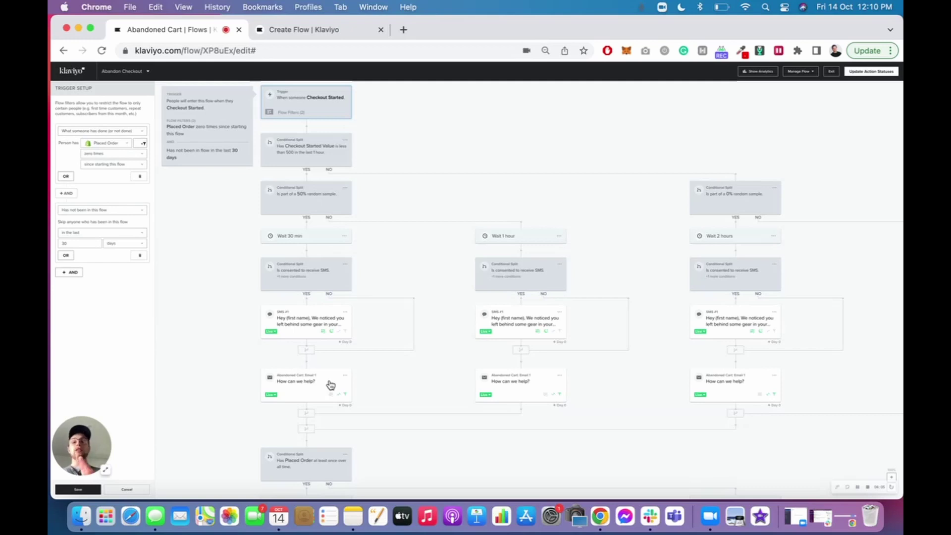
{"action": "scroll", "coordinate": [330, 385], "scroll_direction": "down", "scroll_amount": 2}
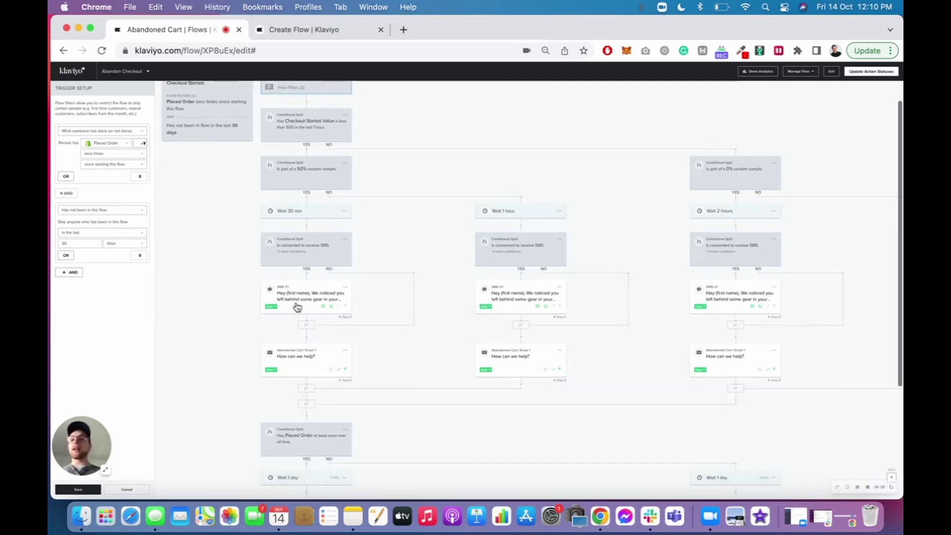
{"action": "left_click", "coordinate": [310, 364]}
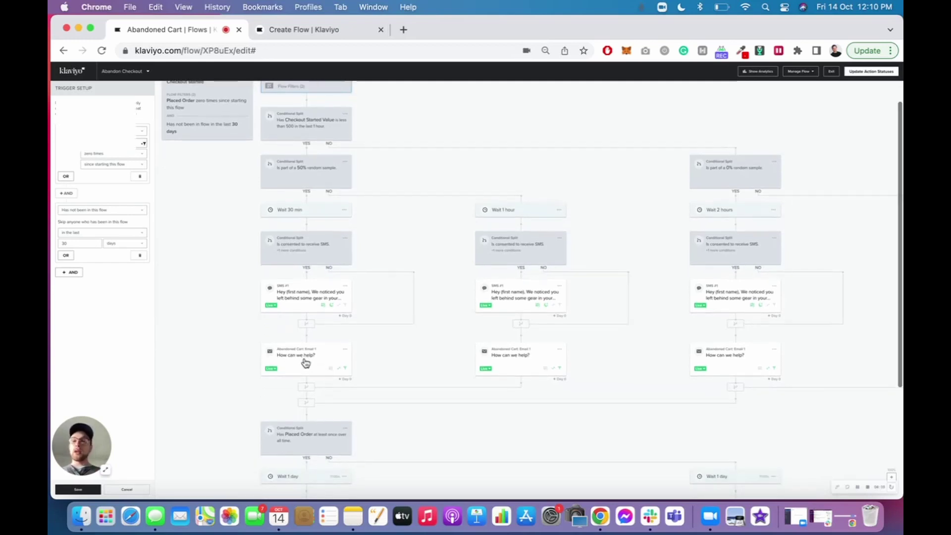
{"action": "scroll", "coordinate": [340, 403], "scroll_direction": "down", "scroll_amount": 5}
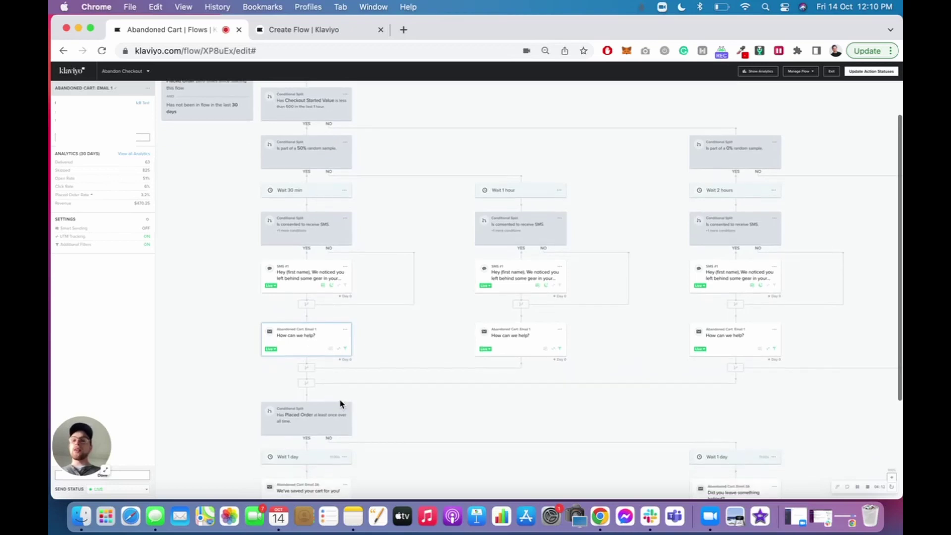
{"action": "left_click", "coordinate": [319, 385]}
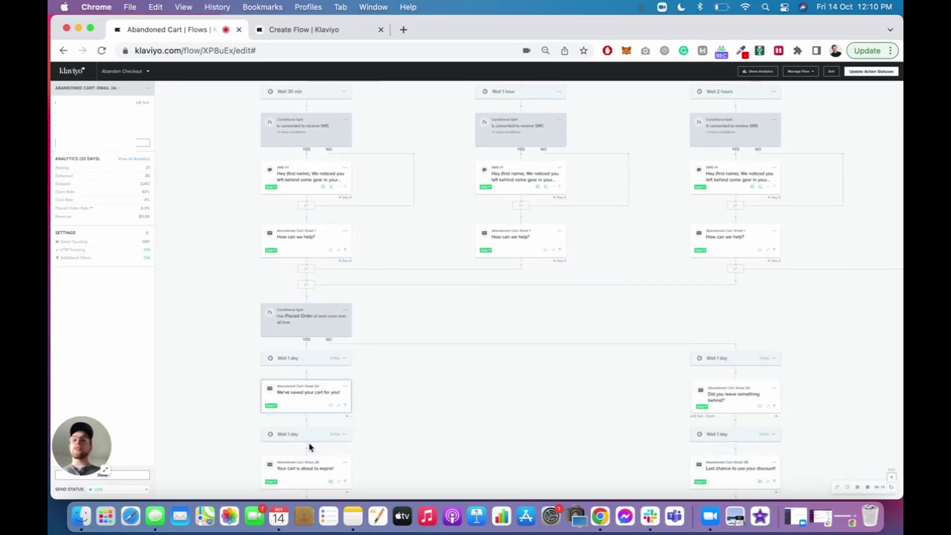
Inspect the Checkout Started Value under-500 conditional split
{"action": "scroll", "coordinate": [315, 434], "scroll_direction": "down", "scroll_amount": 1}
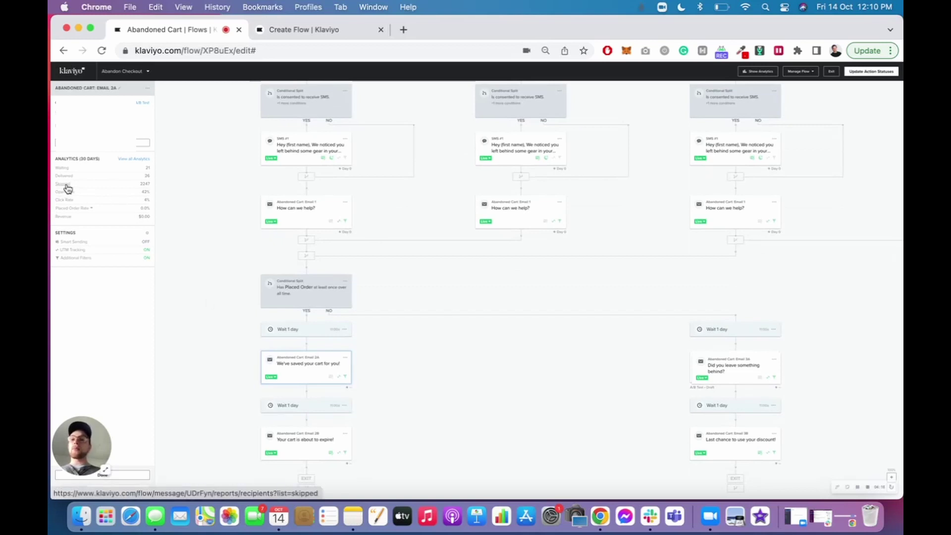
{"action": "scroll", "coordinate": [255, 303], "scroll_direction": "up", "scroll_amount": 4}
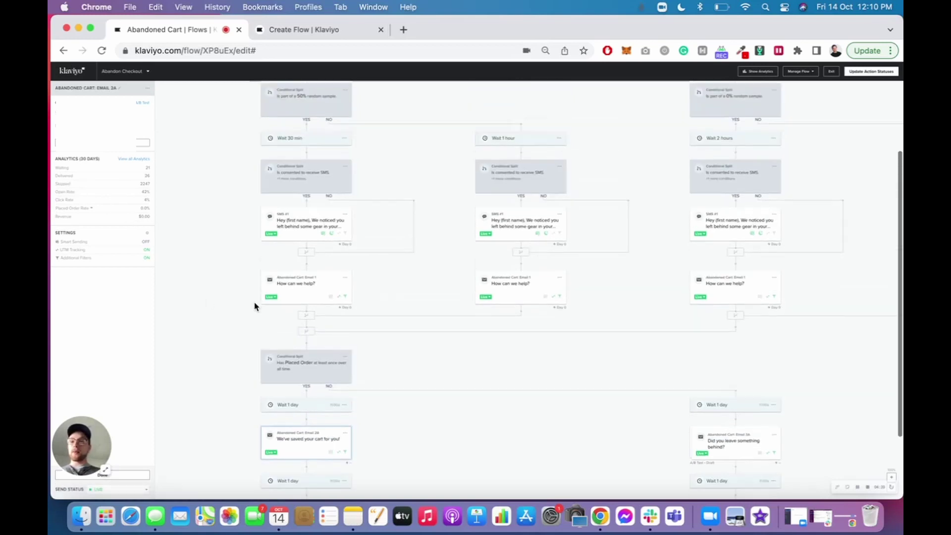
{"action": "scroll", "coordinate": [249, 254], "scroll_direction": "up", "scroll_amount": 2}
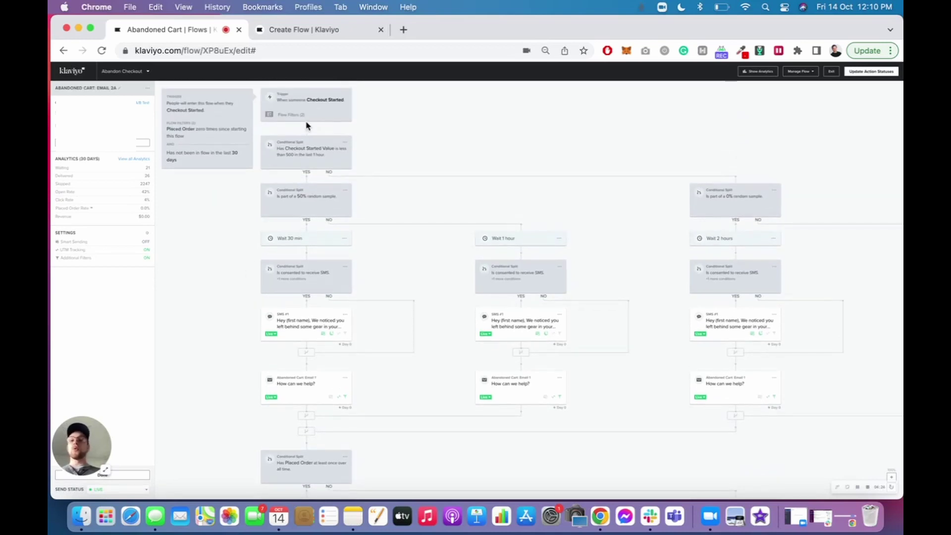
{"action": "left_click", "coordinate": [308, 152]}
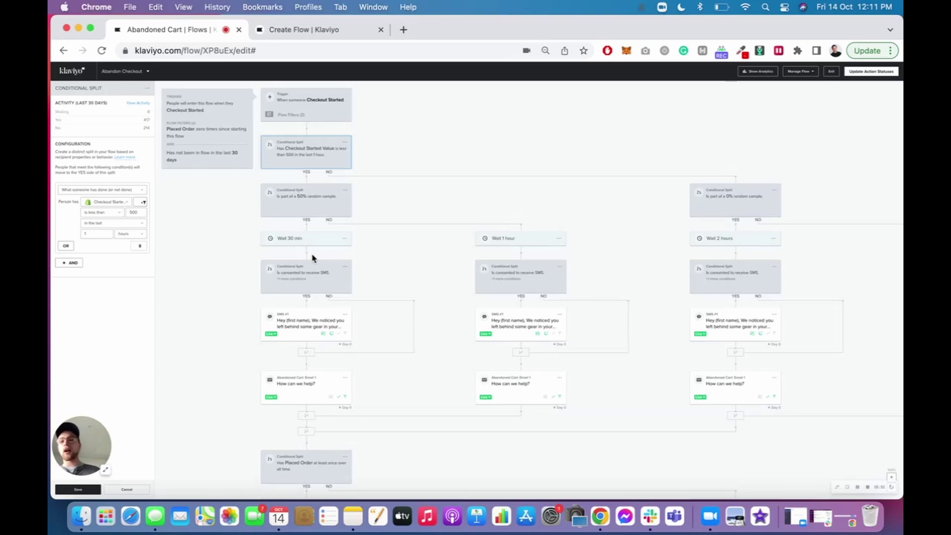
Show the 30-minute wait's time delay settings
{"action": "left_click", "coordinate": [310, 238]}
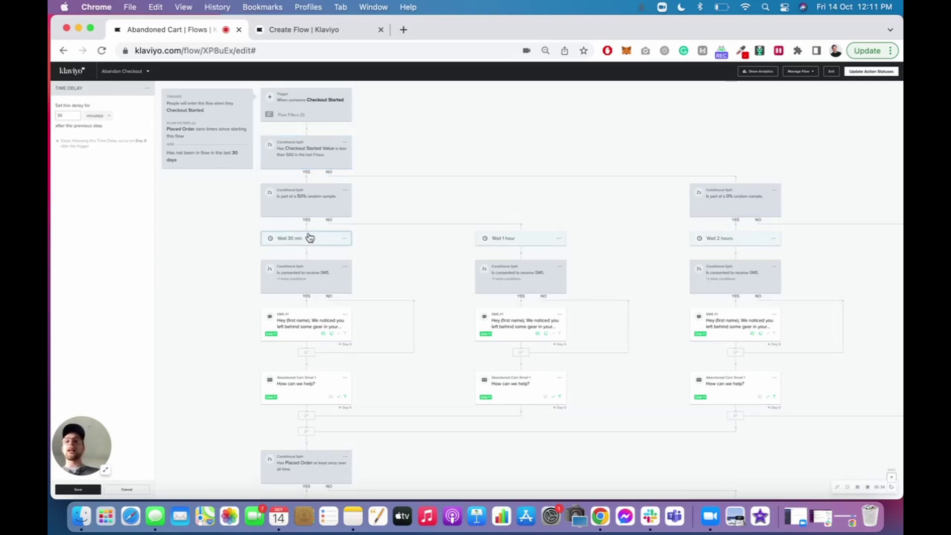
Review the 1-, 2- and 4-hour wait delays, then the value split and 50% random sample split
{"action": "left_click", "coordinate": [511, 242]}
{"action": "scroll", "coordinate": [608, 203], "scroll_direction": "right", "scroll_amount": 3}
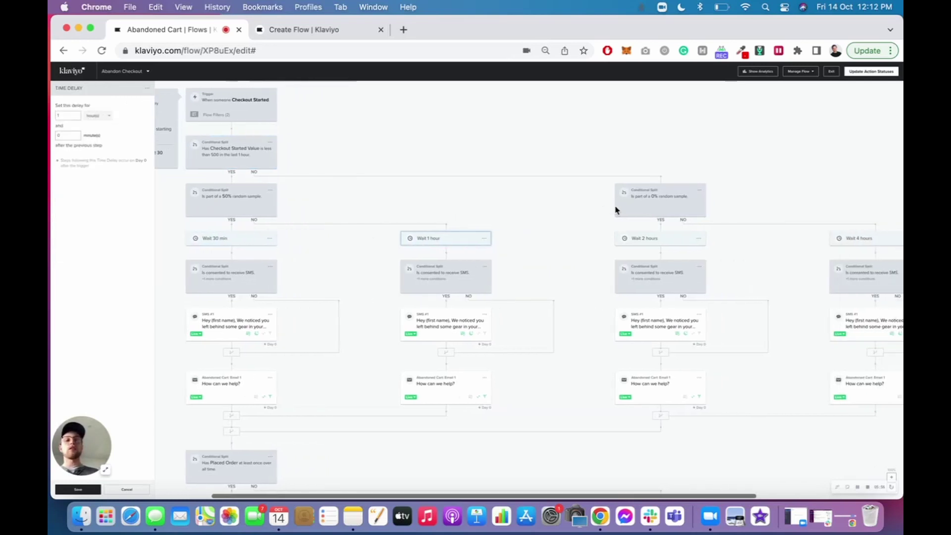
{"action": "left_click", "coordinate": [662, 242]}
{"action": "left_click", "coordinate": [846, 245]}
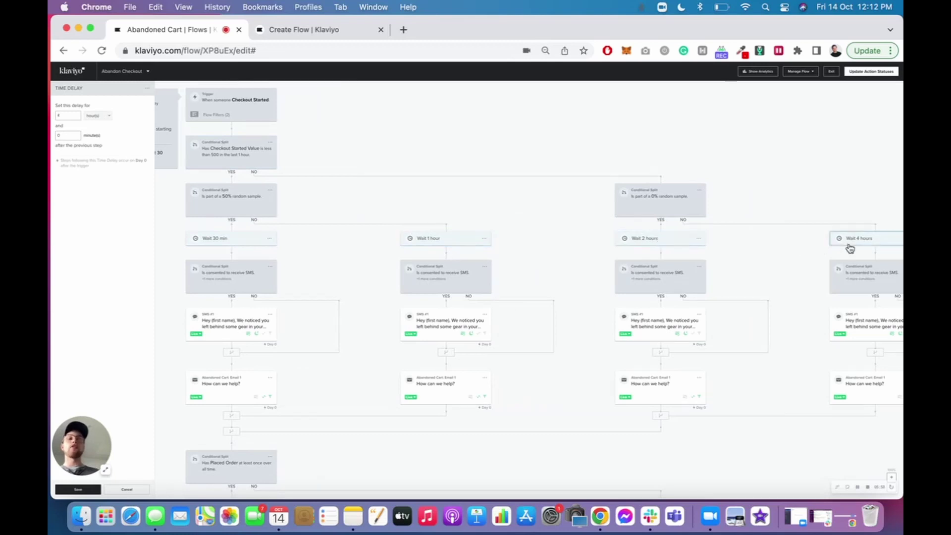
{"action": "scroll", "coordinate": [494, 254], "scroll_direction": "left", "scroll_amount": 3}
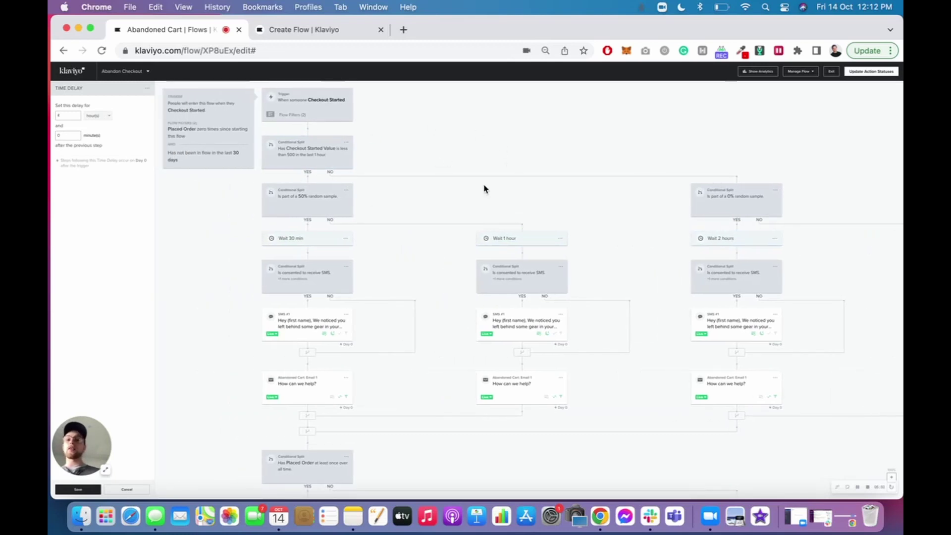
{"action": "left_click", "coordinate": [307, 152]}
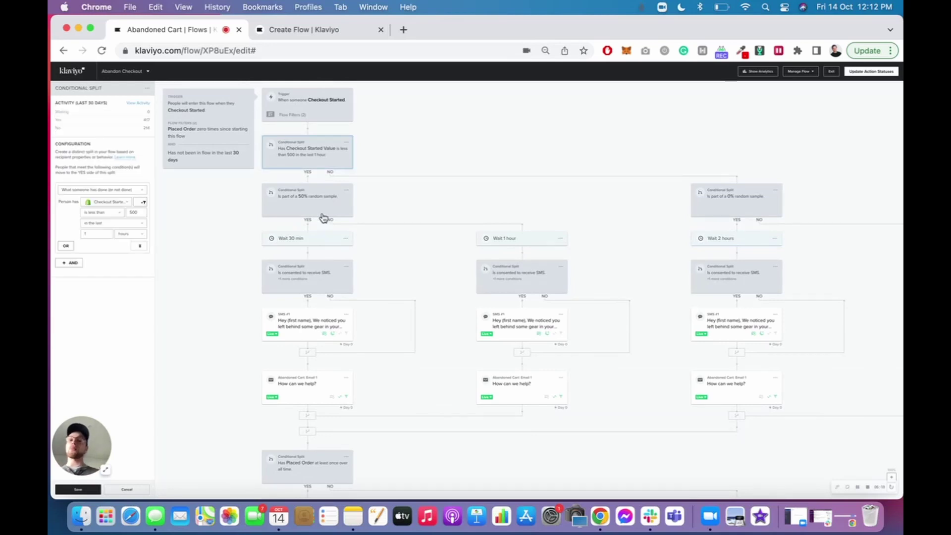
{"action": "left_click", "coordinate": [323, 218]}
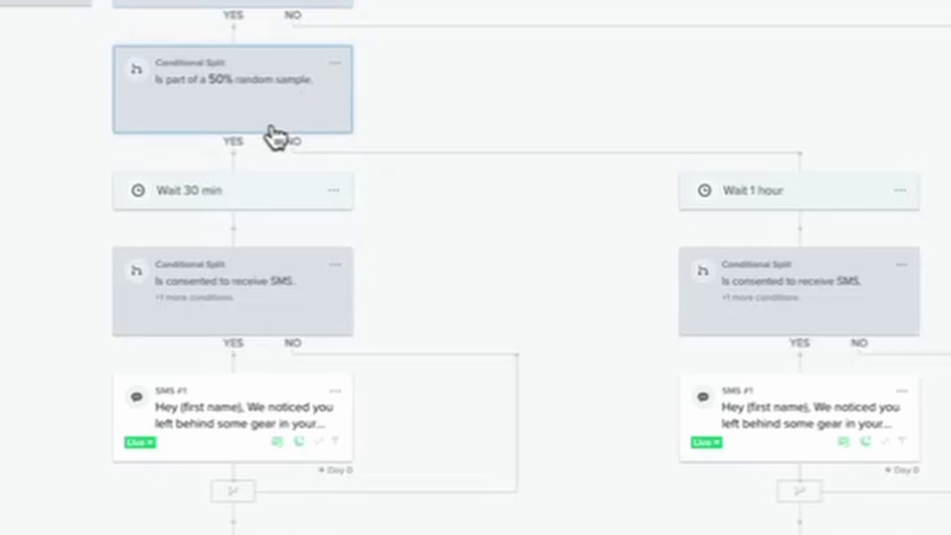
Check the 30-minute and 1-hour waits, then view SMS #1's content and 30-day analytics
{"action": "left_click", "coordinate": [220, 198]}
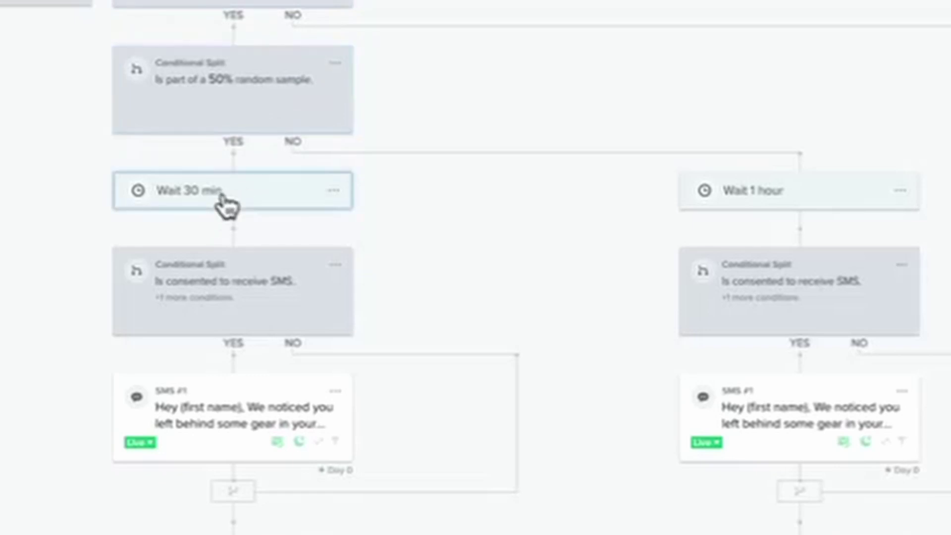
{"action": "left_click", "coordinate": [784, 212]}
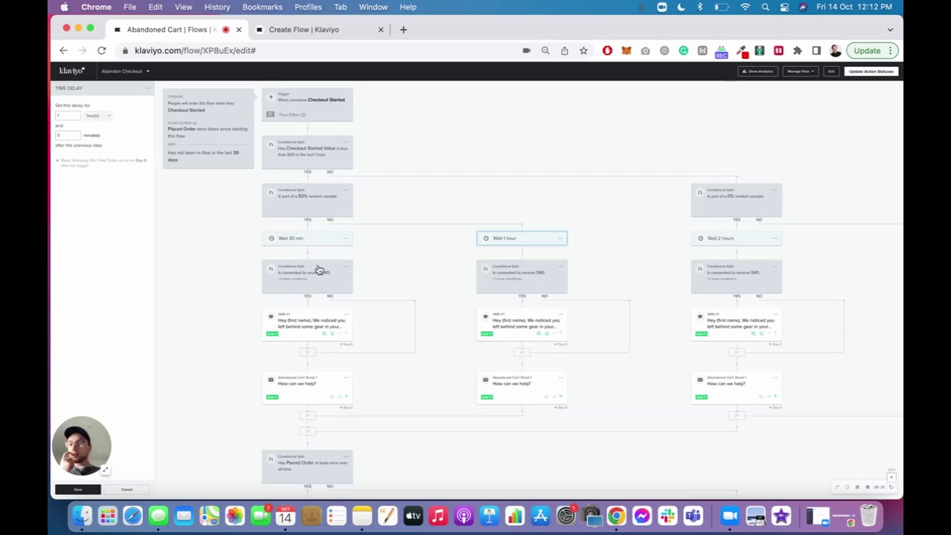
{"action": "left_click", "coordinate": [305, 327]}
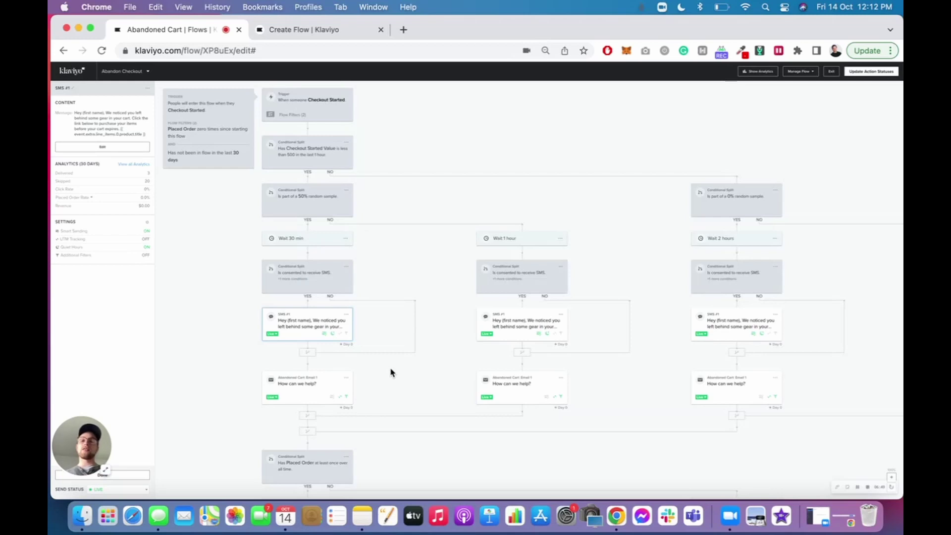
Check the 30-minute and 1-hour wait delays, then compare the 'How can we help?' emails' analytics
{"action": "left_click", "coordinate": [311, 241]}
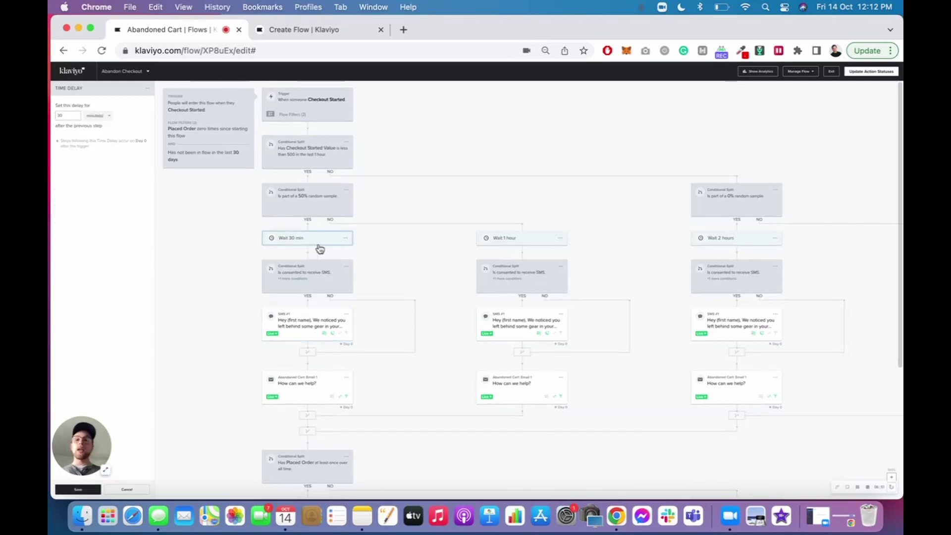
{"action": "left_click", "coordinate": [498, 240]}
{"action": "left_click", "coordinate": [313, 383]}
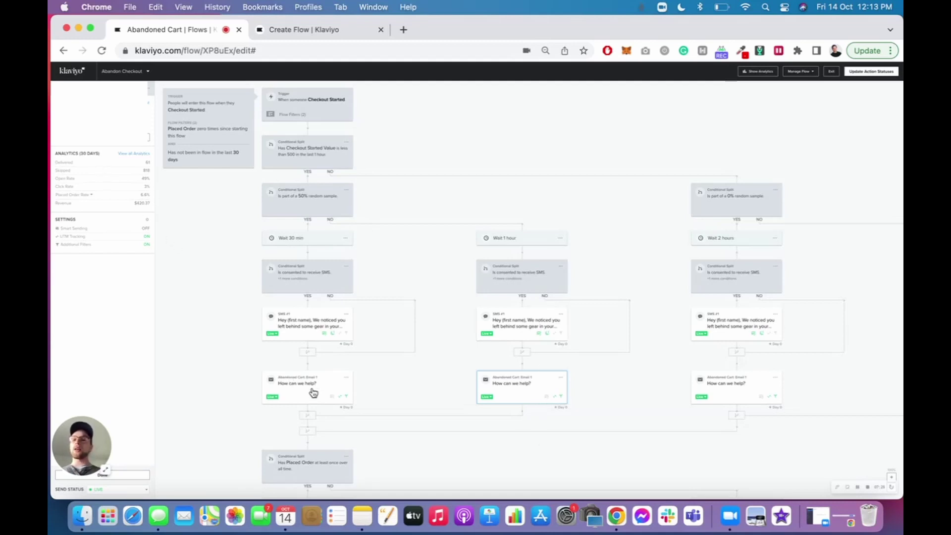
{"action": "left_click", "coordinate": [298, 382]}
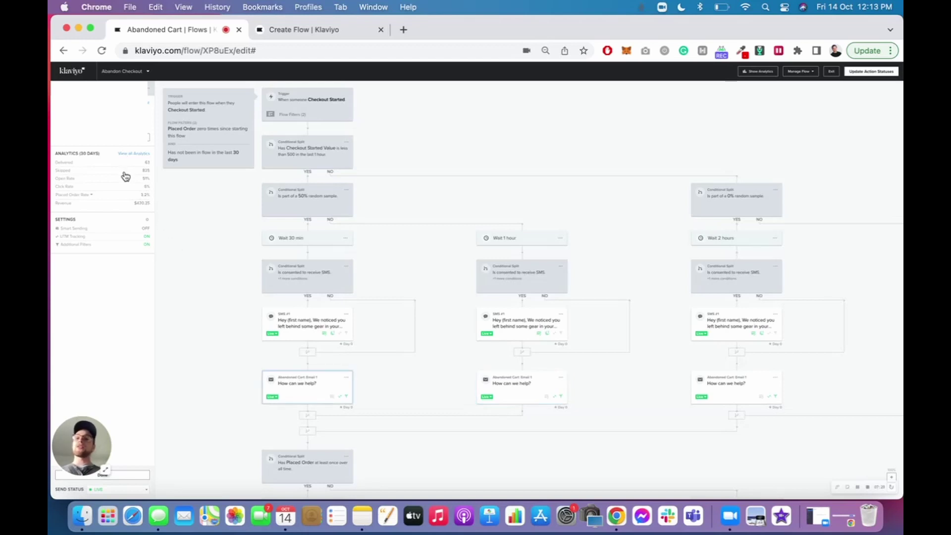
{"action": "left_click", "coordinate": [506, 391]}
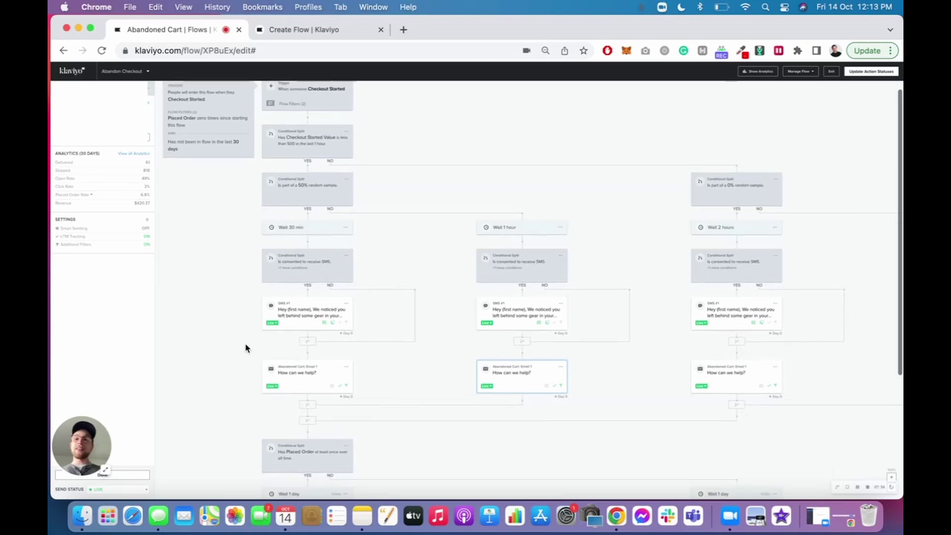
Inspect the 'Has Placed Order at least once over all time' split further down the flow
{"action": "scroll", "coordinate": [246, 348], "scroll_direction": "down", "scroll_amount": 4}
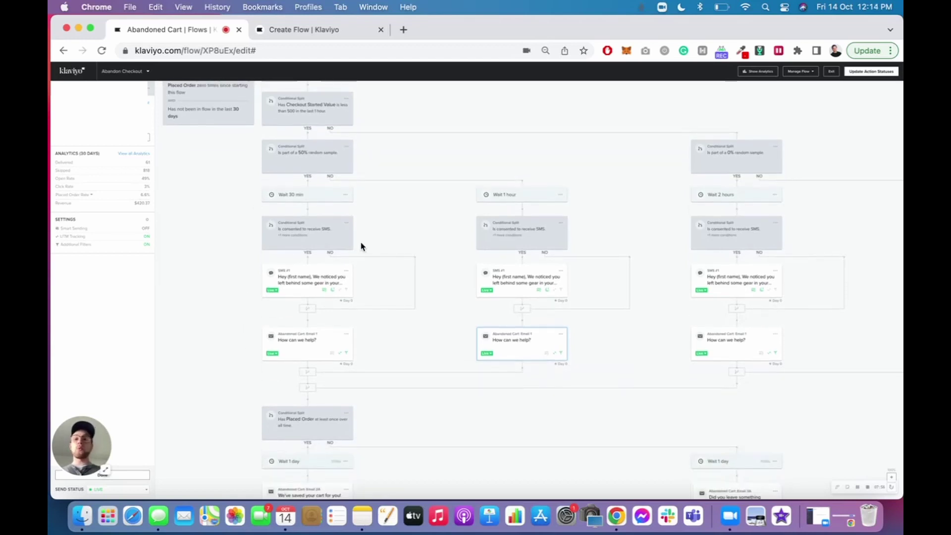
{"action": "scroll", "coordinate": [357, 357], "scroll_direction": "down", "scroll_amount": 1}
{"action": "scroll", "coordinate": [357, 357], "scroll_direction": "down", "scroll_amount": 1}
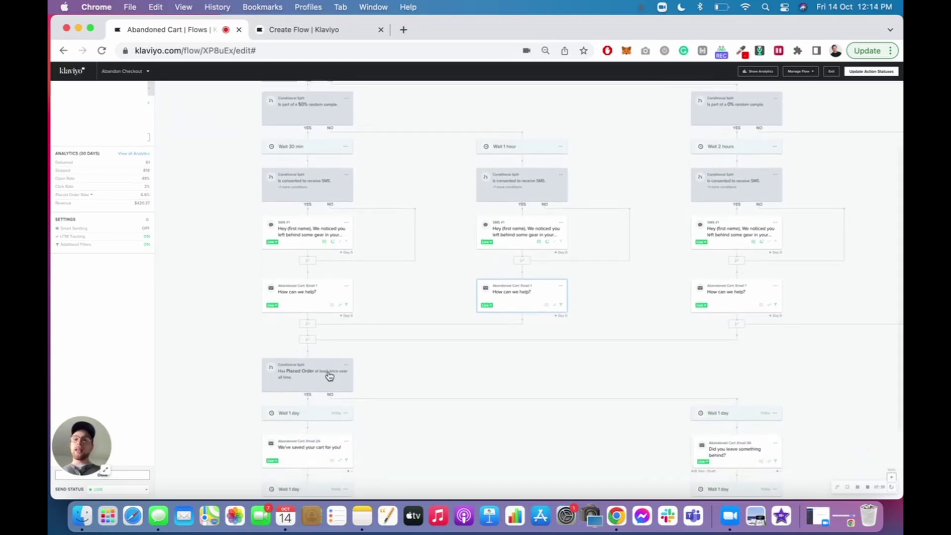
{"action": "left_click", "coordinate": [303, 375]}
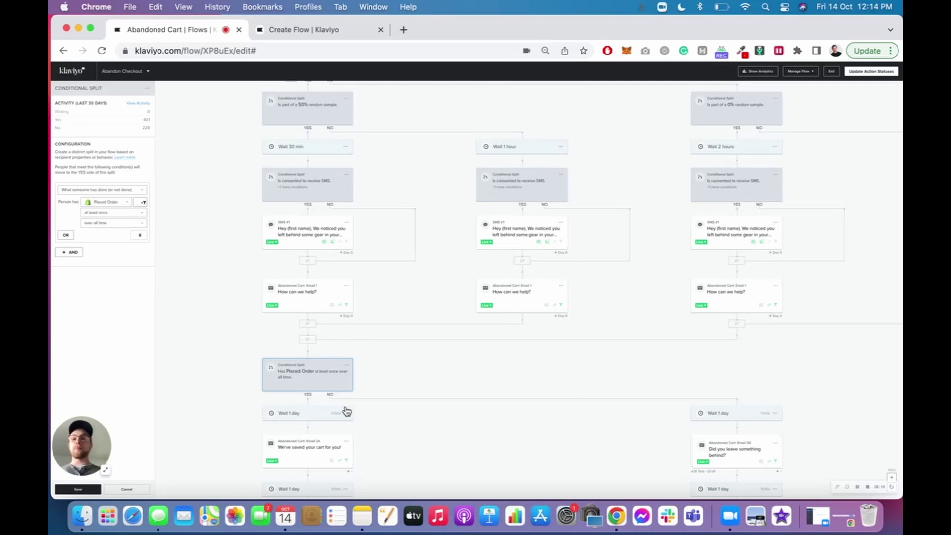
{"action": "scroll", "coordinate": [347, 411], "scroll_direction": "down", "scroll_amount": 1}
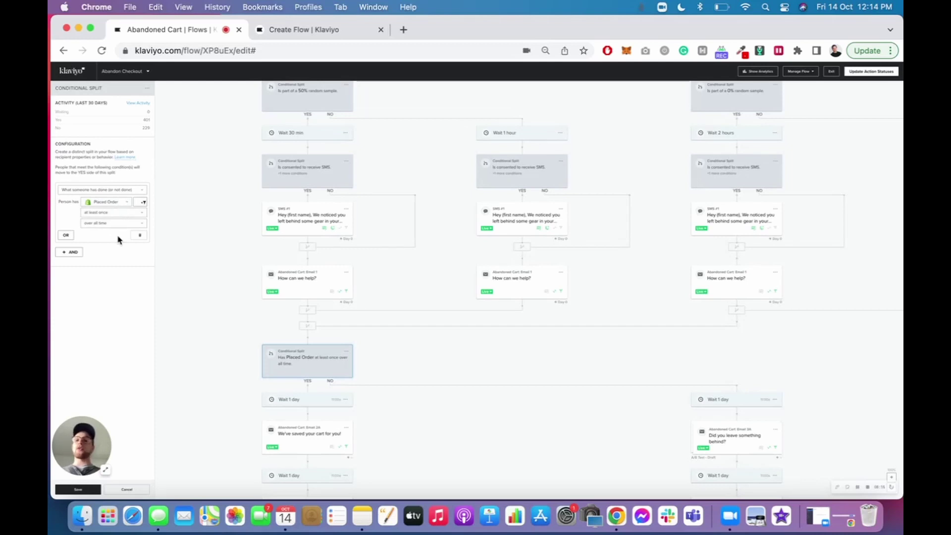
{"action": "scroll", "coordinate": [279, 327], "scroll_direction": "down", "scroll_amount": 2}
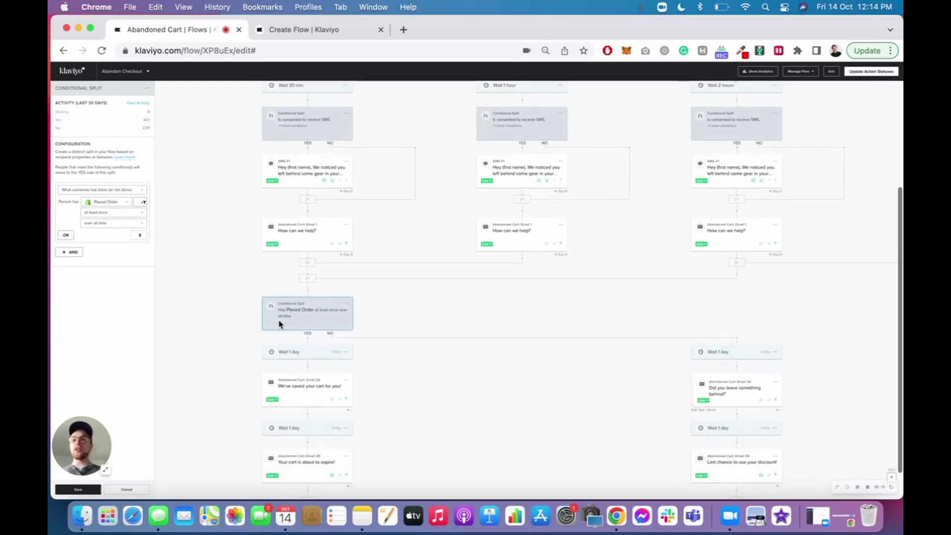
Step through the follow-up emails, ending on 'Did you leave something behind?' and its draft A/B test
{"action": "left_click", "coordinate": [312, 393]}
{"action": "left_click", "coordinate": [307, 459]}
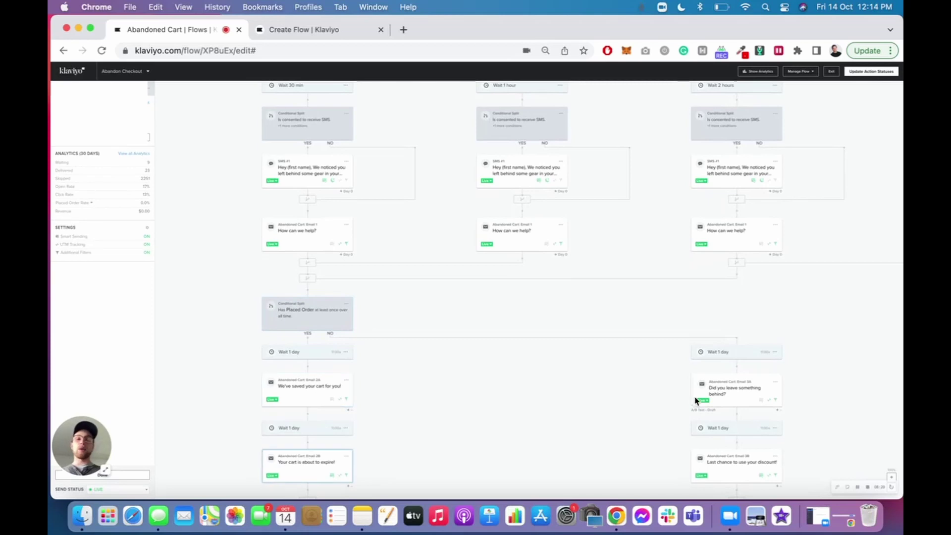
{"action": "left_click", "coordinate": [748, 397]}
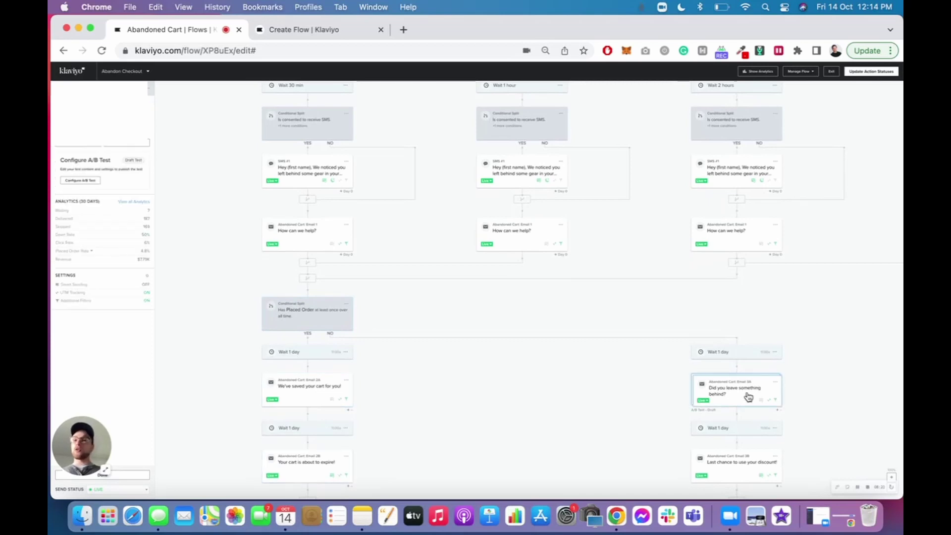
{"action": "left_click", "coordinate": [307, 397]}
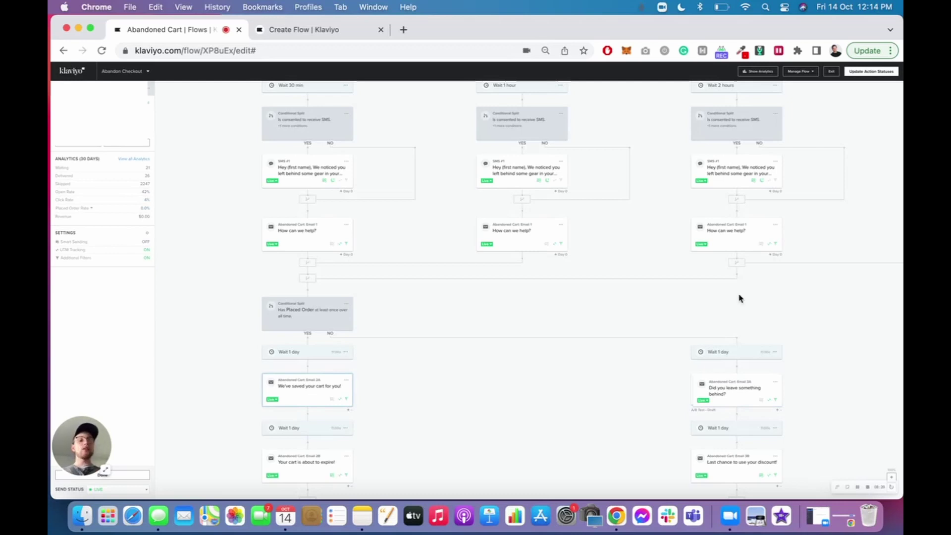
{"action": "left_click", "coordinate": [744, 392]}
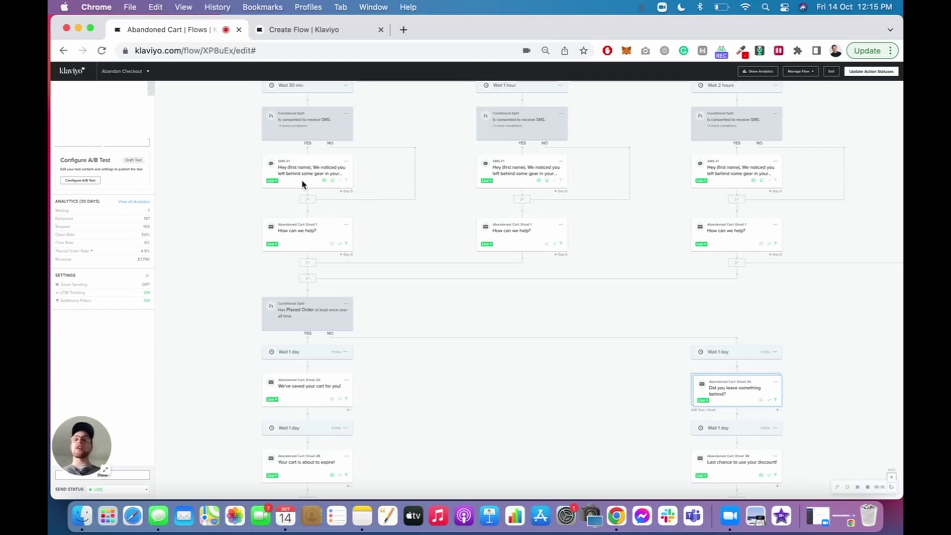
{"action": "scroll", "coordinate": [312, 250], "scroll_direction": "up", "scroll_amount": 3}
{"action": "scroll", "coordinate": [314, 251], "scroll_direction": "up", "scroll_amount": 2}
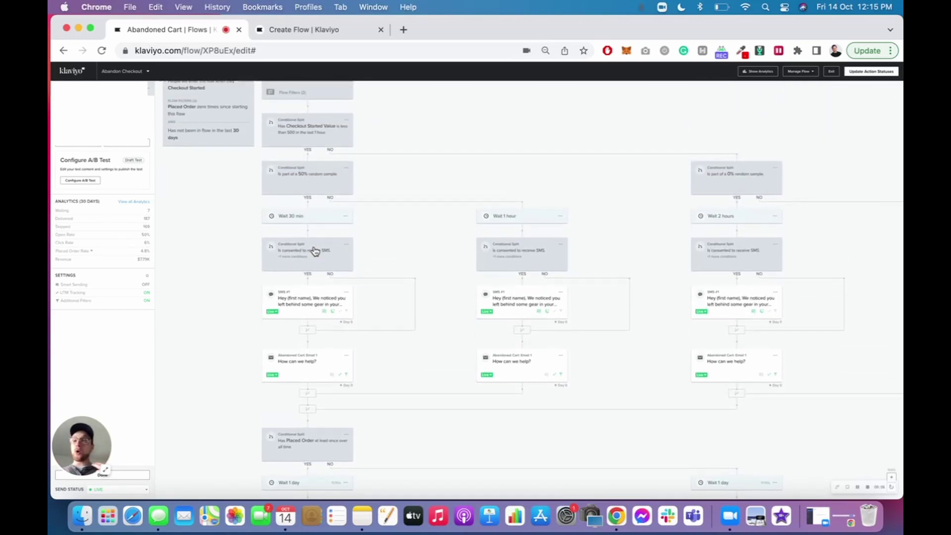
{"action": "scroll", "coordinate": [314, 251], "scroll_direction": "down", "scroll_amount": 2}
{"action": "scroll", "coordinate": [314, 250], "scroll_direction": "down", "scroll_amount": 2}
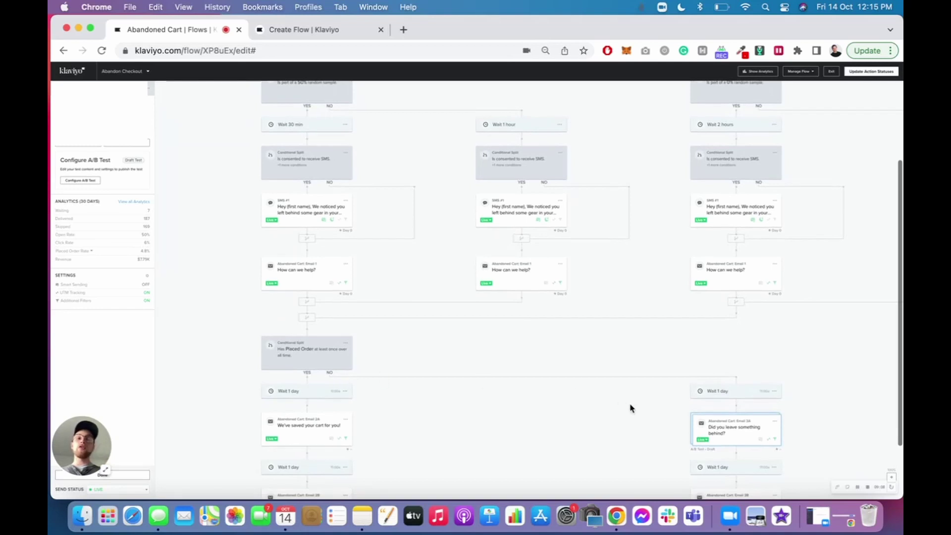
{"action": "scroll", "coordinate": [608, 383], "scroll_direction": "down", "scroll_amount": 2}
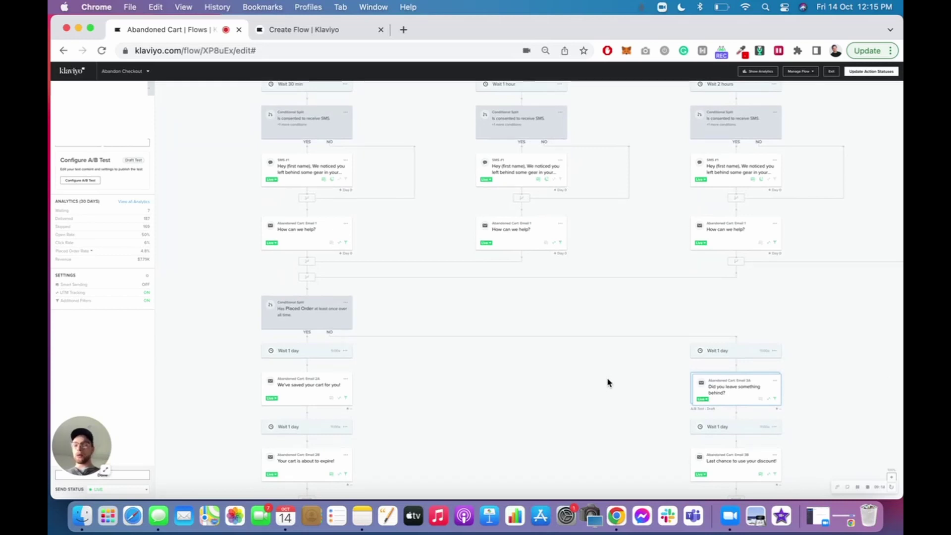
{"action": "scroll", "coordinate": [609, 383], "scroll_direction": "down", "scroll_amount": 1}
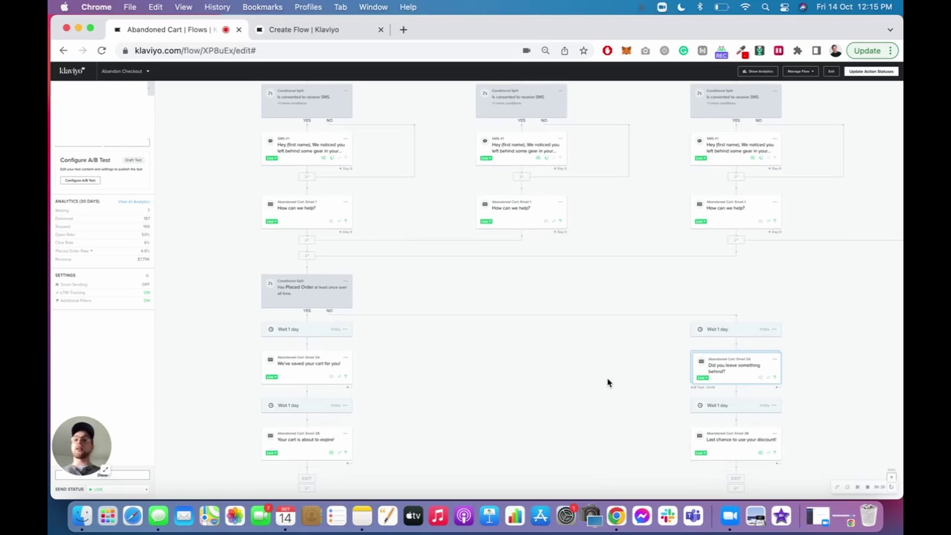
{"action": "scroll", "coordinate": [608, 383], "scroll_direction": "up", "scroll_amount": 6}
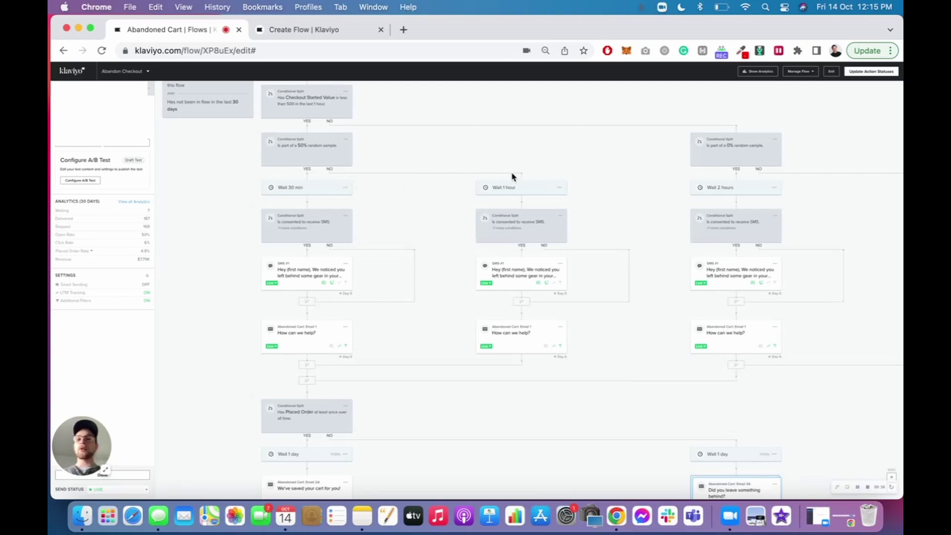
{"action": "scroll", "coordinate": [531, 177], "scroll_direction": "down", "scroll_amount": 1}
{"action": "scroll", "coordinate": [660, 172], "scroll_direction": "right", "scroll_amount": 3}
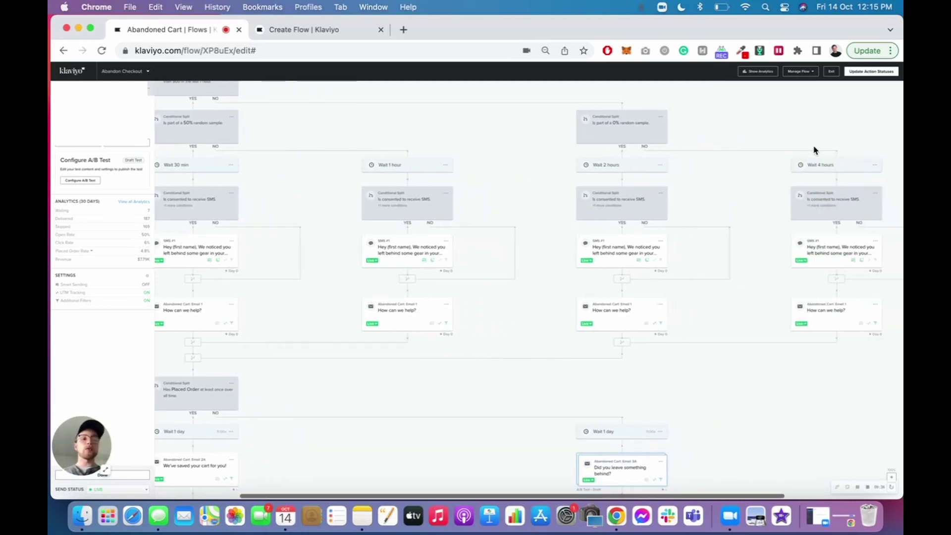
{"action": "scroll", "coordinate": [728, 203], "scroll_direction": "left", "scroll_amount": 3}
{"action": "scroll", "coordinate": [579, 298], "scroll_direction": "down", "scroll_amount": 3}
{"action": "scroll", "coordinate": [512, 334], "scroll_direction": "down", "scroll_amount": 2}
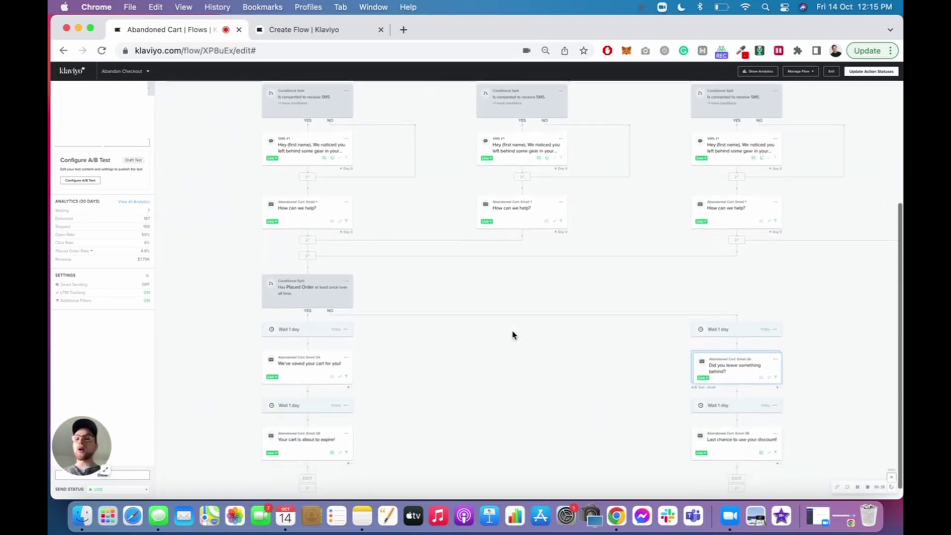
{"action": "left_click", "coordinate": [324, 332]}
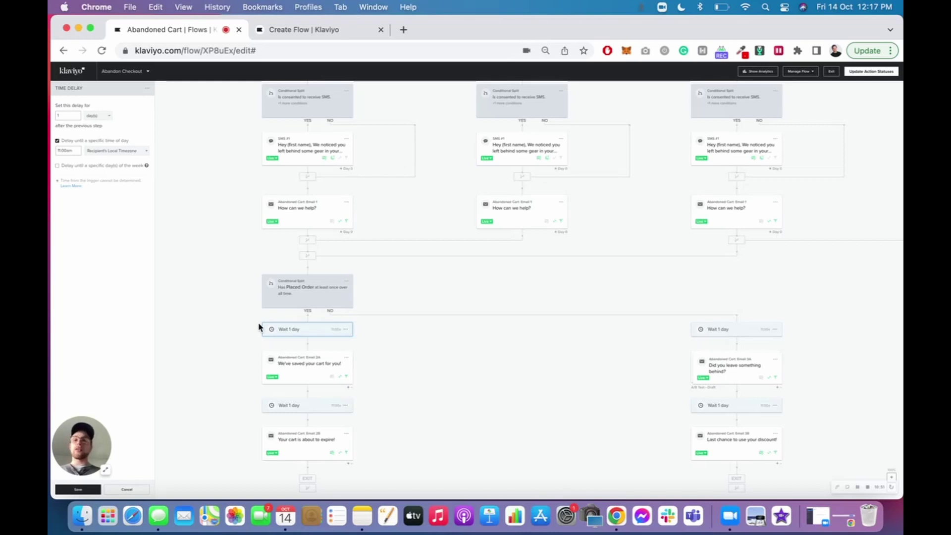
Scroll the flow canvas while the 1-day wait's delay settings stay open
{"action": "scroll", "coordinate": [259, 326], "scroll_direction": "up", "scroll_amount": 2}
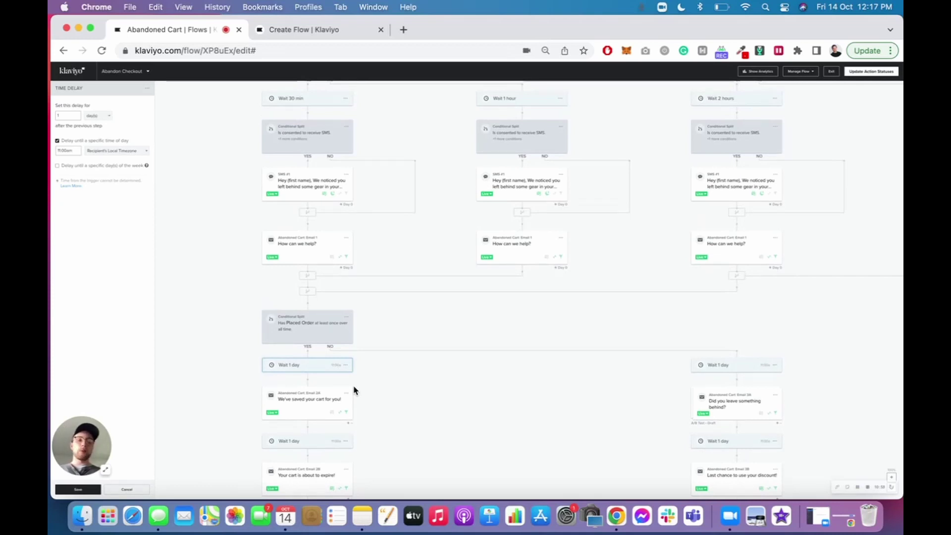
{"action": "scroll", "coordinate": [529, 427], "scroll_direction": "down", "scroll_amount": 1}
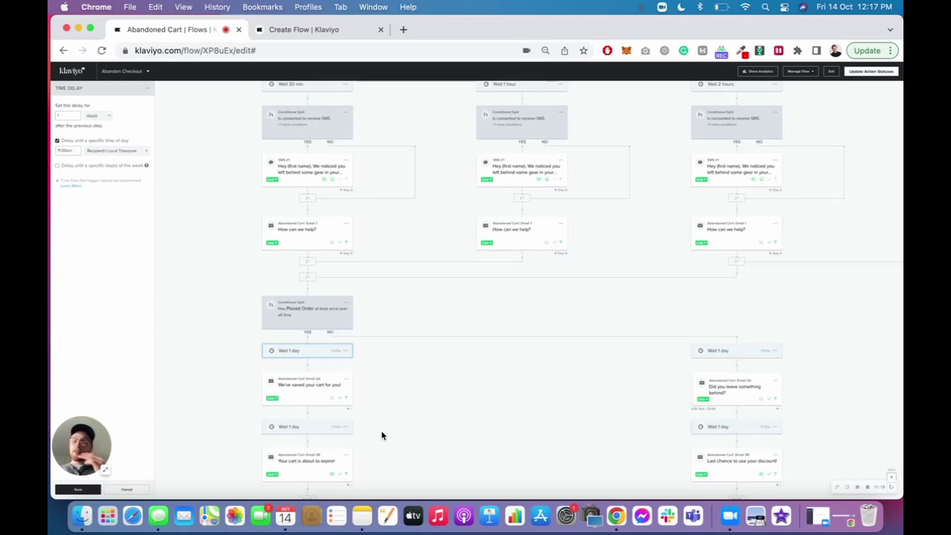
{"action": "scroll", "coordinate": [381, 436], "scroll_direction": "up", "scroll_amount": 2}
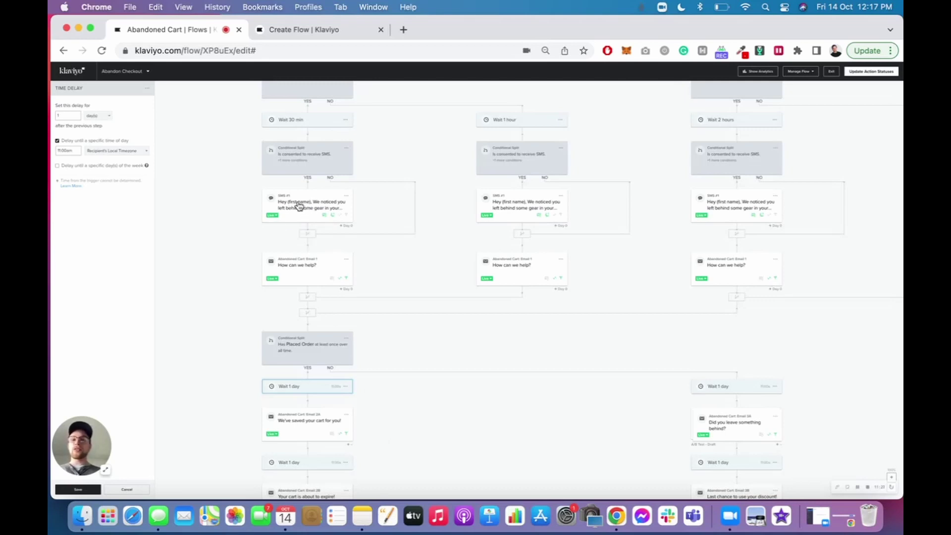
{"action": "scroll", "coordinate": [644, 215], "scroll_direction": "down", "scroll_amount": 1}
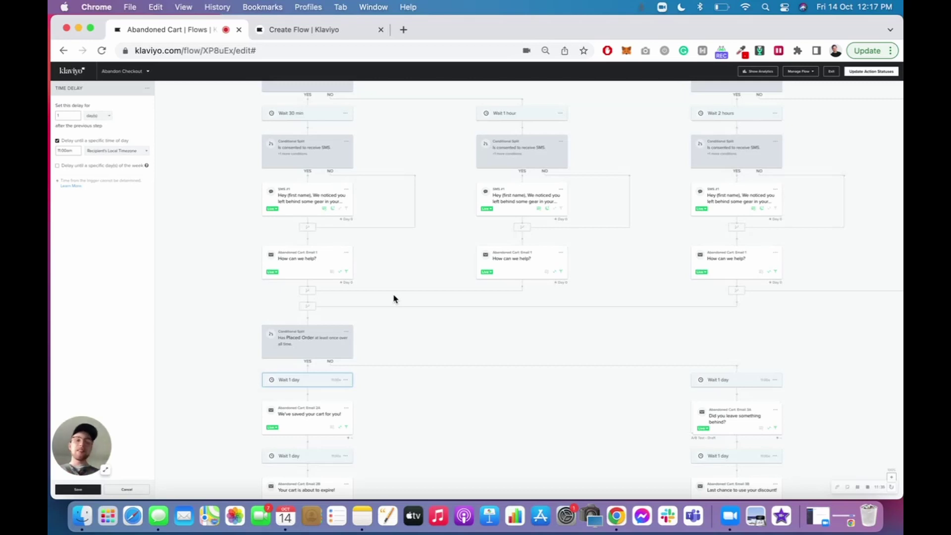
{"action": "scroll", "coordinate": [395, 298], "scroll_direction": "up", "scroll_amount": 5}
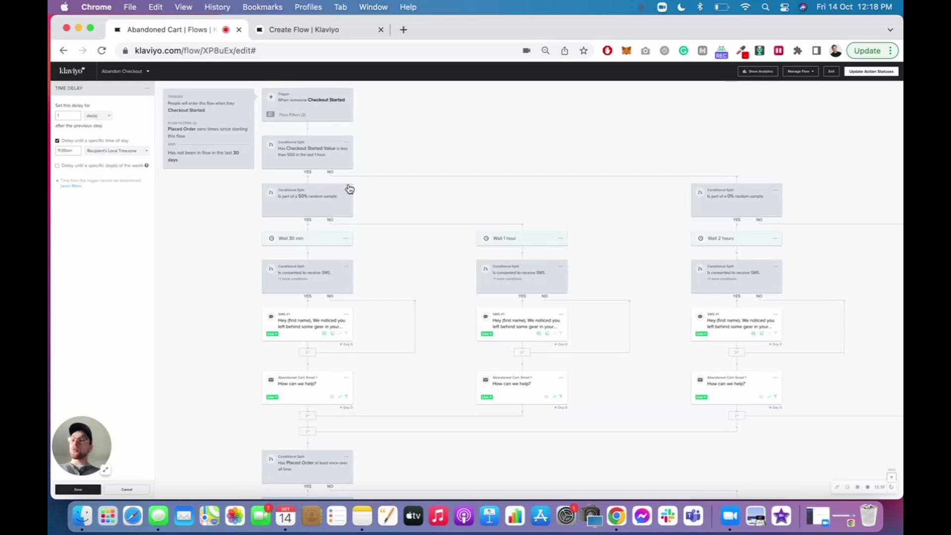
On the Create Flow page, show the All integrations filter options for flow templates
{"action": "left_click", "coordinate": [296, 28]}
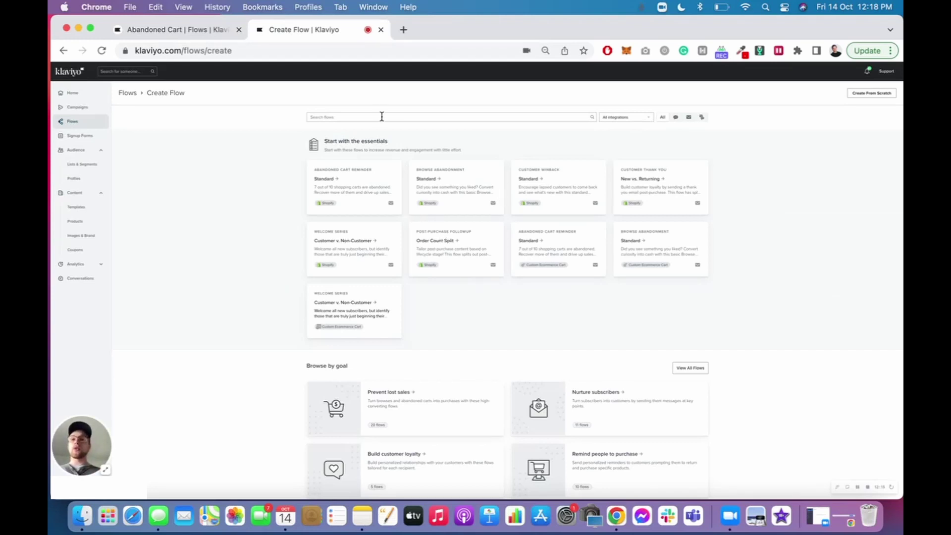
{"action": "left_click", "coordinate": [630, 121]}
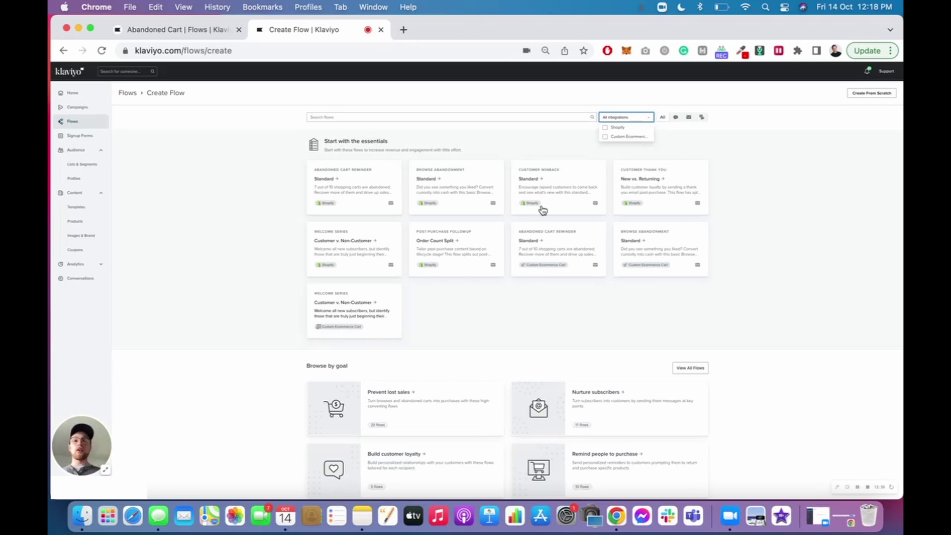
Create a flow from the Standard Browse Abandonment template with ' TEST' appended to its name
{"action": "left_click", "coordinate": [466, 193]}
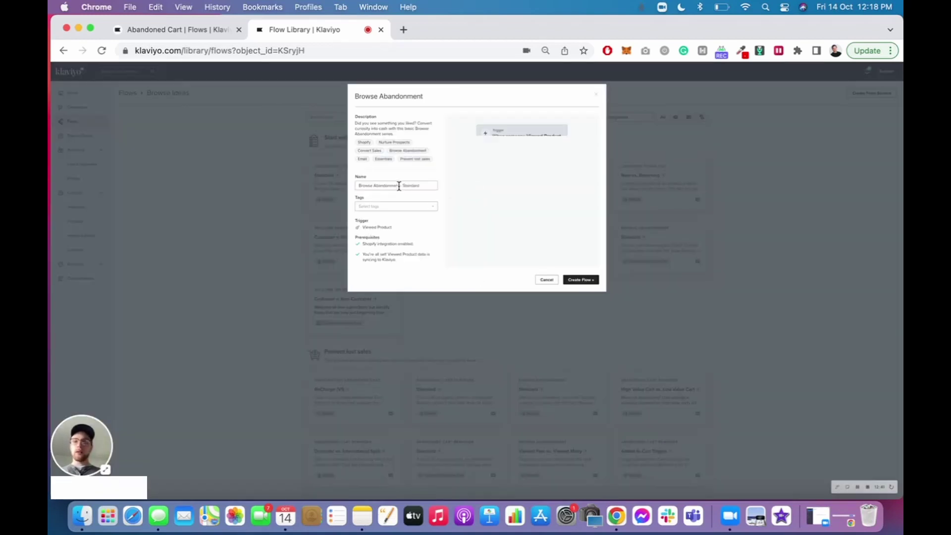
{"action": "left_click", "coordinate": [424, 187]}
{"action": "type", "text": "TE"}
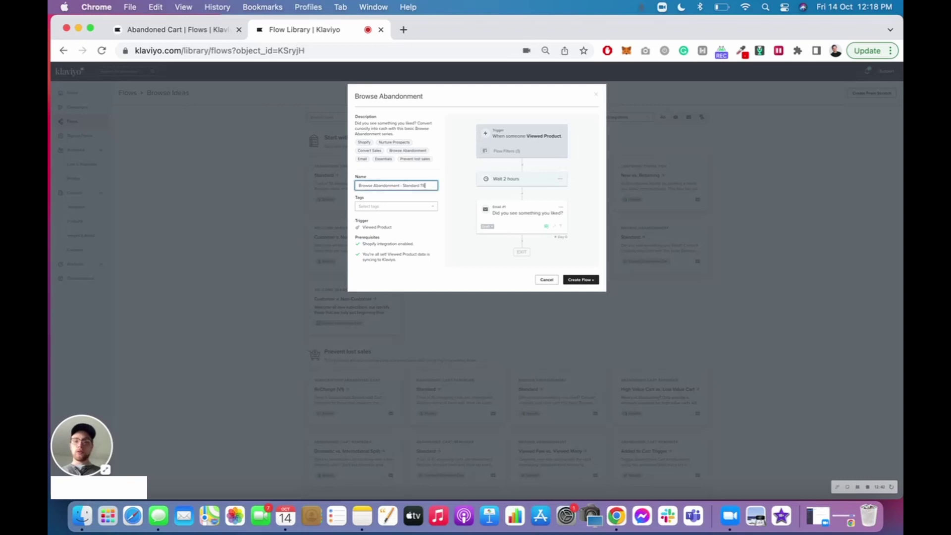
{"action": "type", "text": "ST"}
{"action": "left_click", "coordinate": [578, 280]}
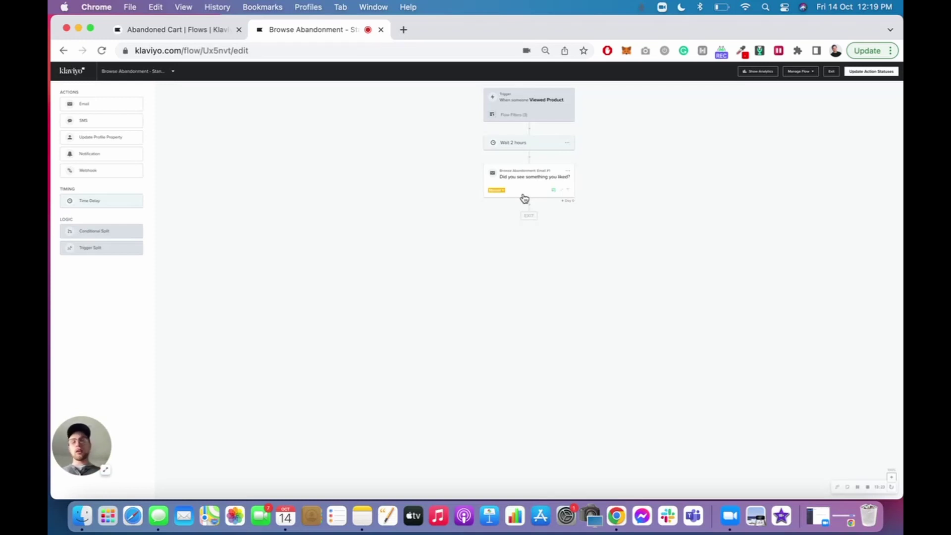
{"action": "left_click", "coordinate": [524, 198]}
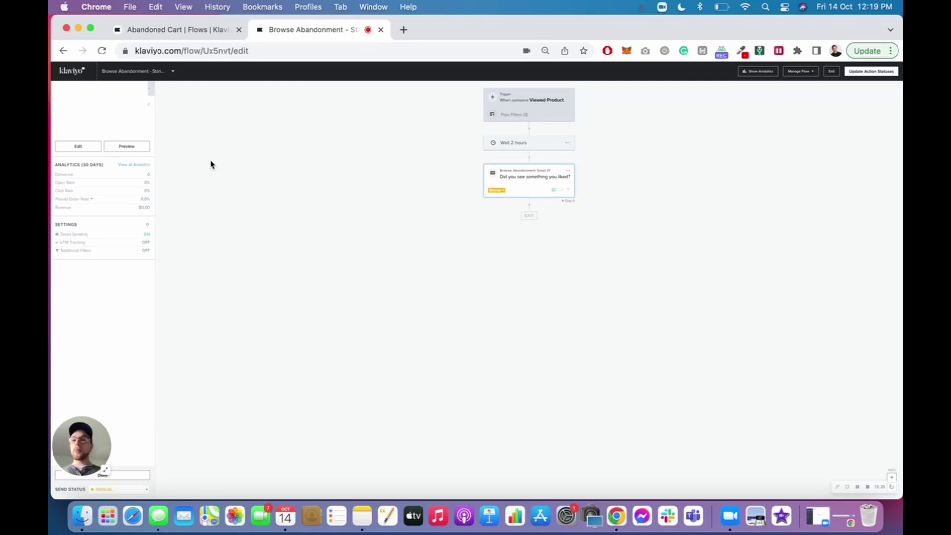
Open Browse Abandonment Email #1 in the editor and select its product table block
{"action": "left_click", "coordinate": [91, 149]}
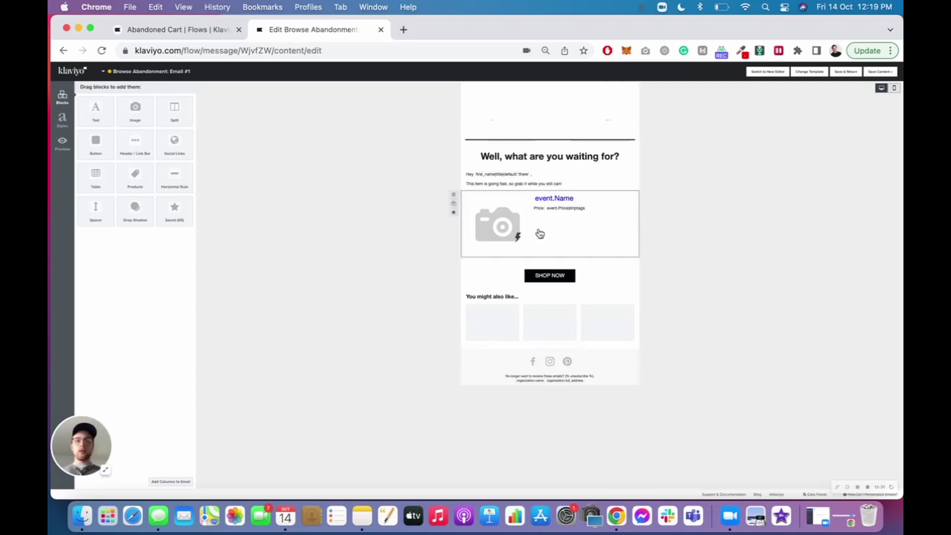
{"action": "left_click", "coordinate": [501, 223]}
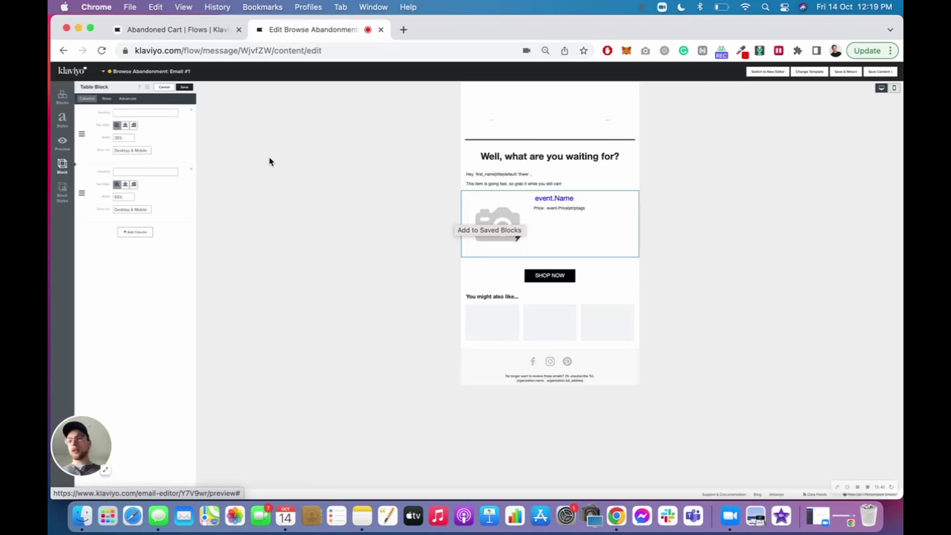
Drag the Saved block tile into the email above the product block
{"action": "left_click", "coordinate": [68, 103]}
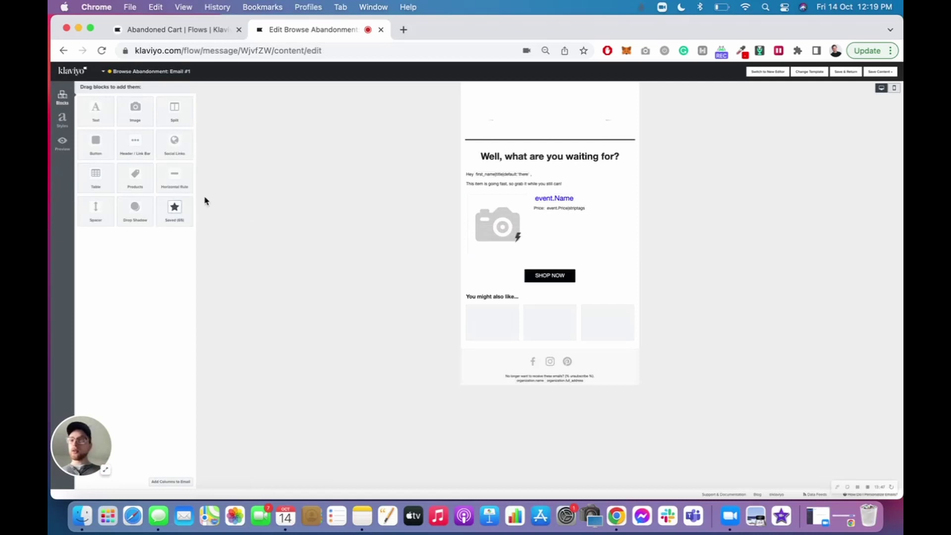
{"action": "mouse_move", "coordinate": [176, 217]}
{"action": "left_mouse_down"}
{"action": "mouse_move", "coordinate": [483, 199]}
{"action": "mouse_move", "coordinate": [147, 280]}
{"action": "mouse_move", "coordinate": [158, 218]}
{"action": "left_mouse_up"}
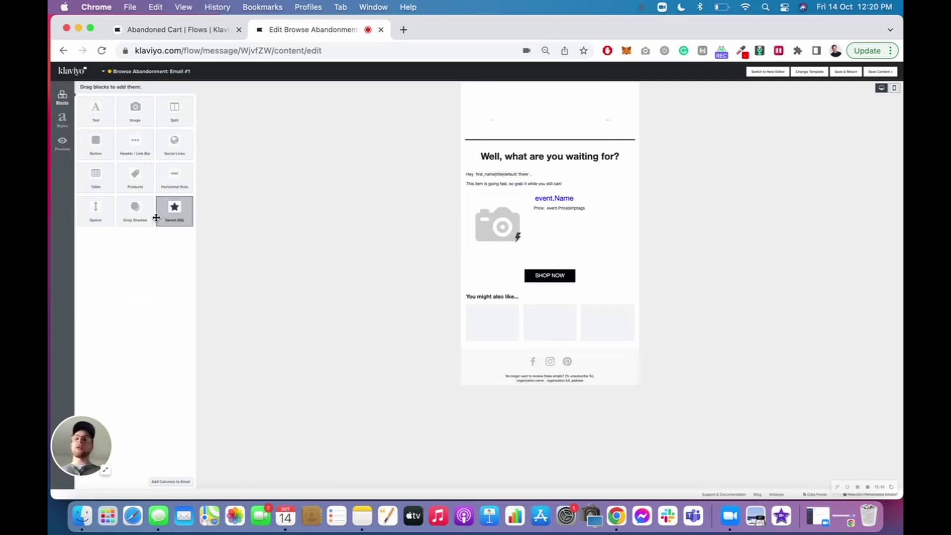
{"action": "left_click", "coordinate": [861, 489]}
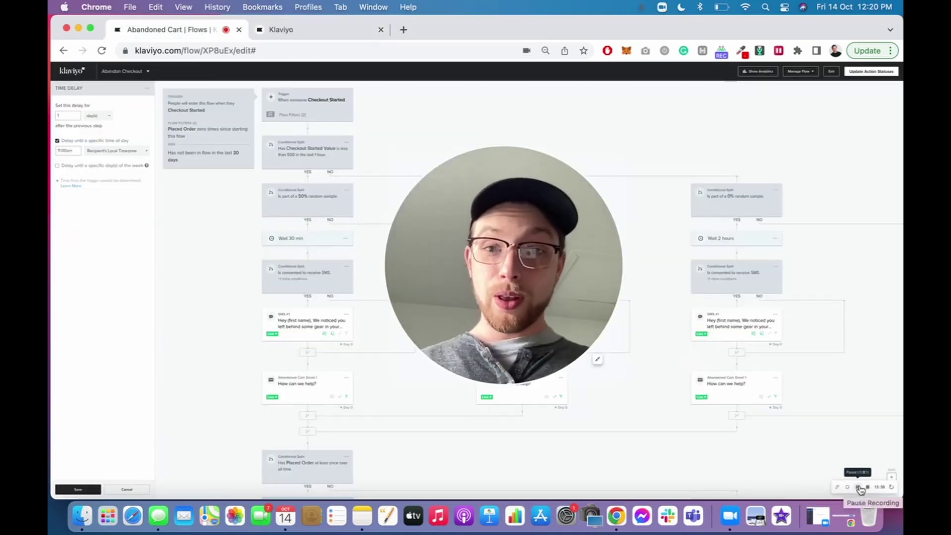